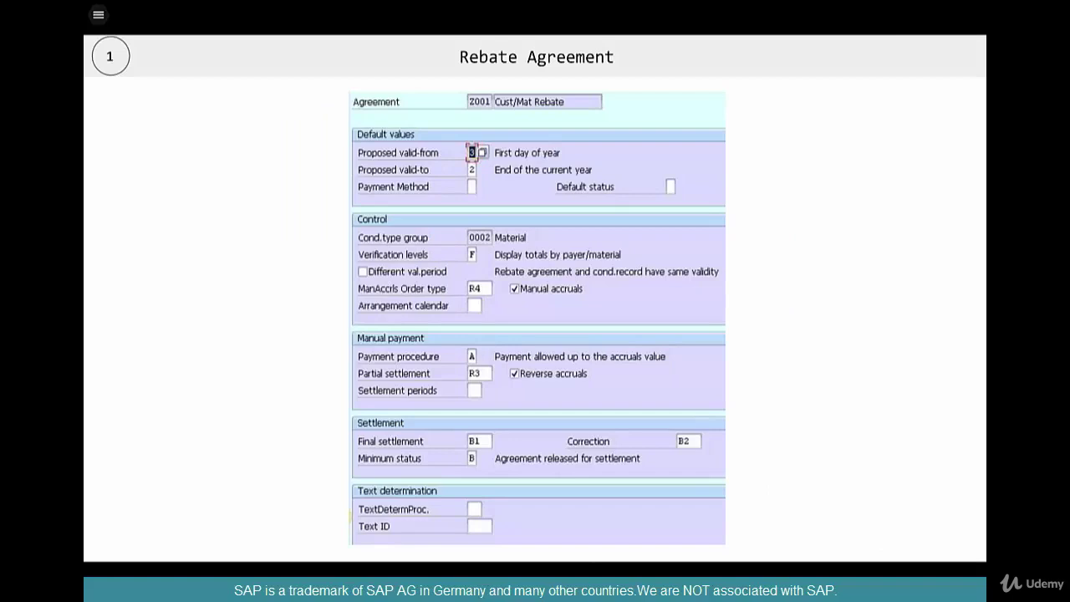
# Tick the ManAccrls Order type, Partial settlement and Final settlement lines on the slide
pyautogui.moveTo(341, 289); pyautogui.dragTo(359, 281)
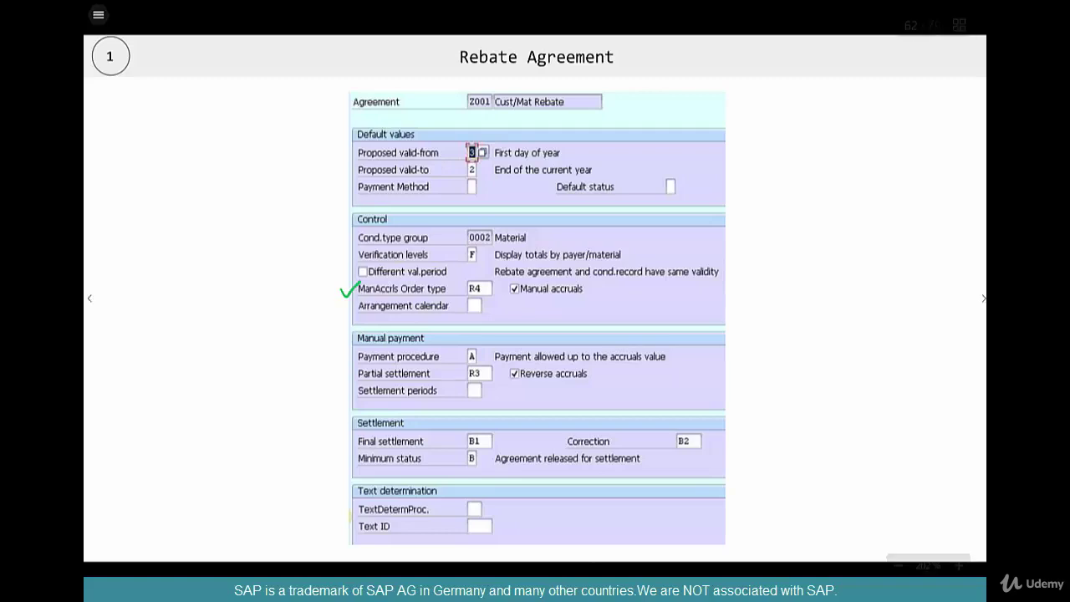
pyautogui.moveTo(328, 373); pyautogui.dragTo(351, 364)
pyautogui.moveTo(321, 443); pyautogui.dragTo(351, 424)
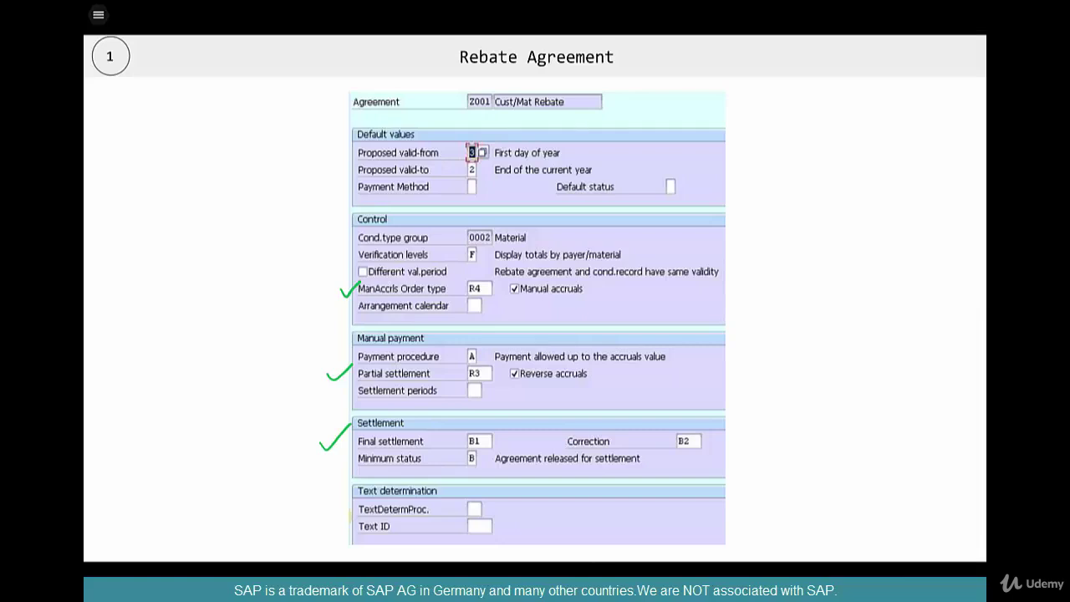
# Annotate the R4 value with an arrow and 'ZR4' written above it
pyautogui.moveTo(487, 287); pyautogui.dragTo(519, 268)
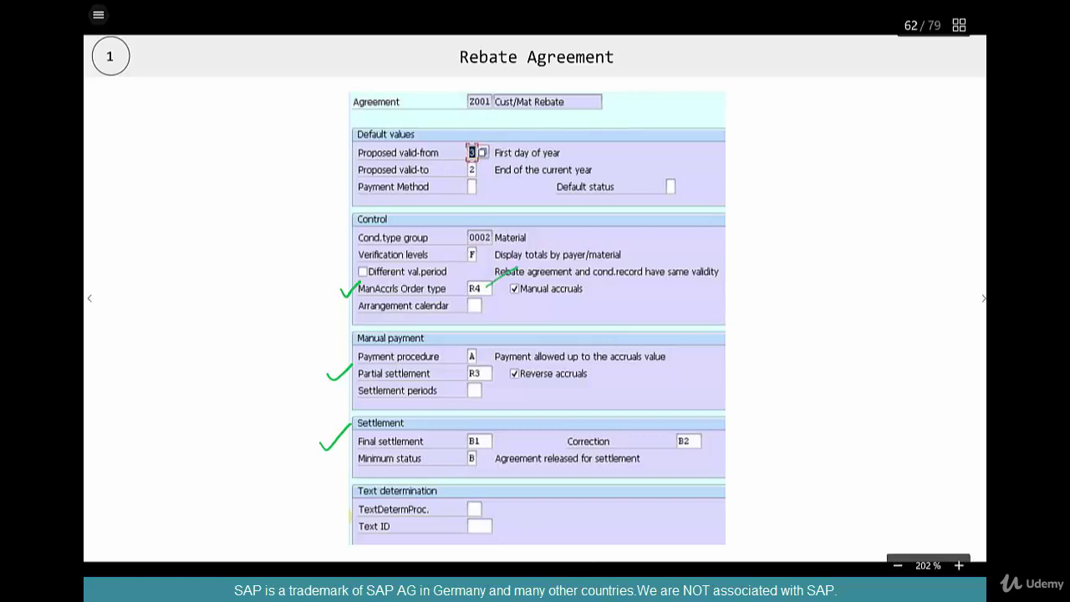
pyautogui.moveTo(510, 263)
pyautogui.mouseDown()
pyautogui.moveTo(541, 267)
pyautogui.moveTo(552, 249)
pyautogui.moveTo(555, 260)
pyautogui.mouseUp()
pyautogui.moveTo(565, 243); pyautogui.dragTo(574, 250)
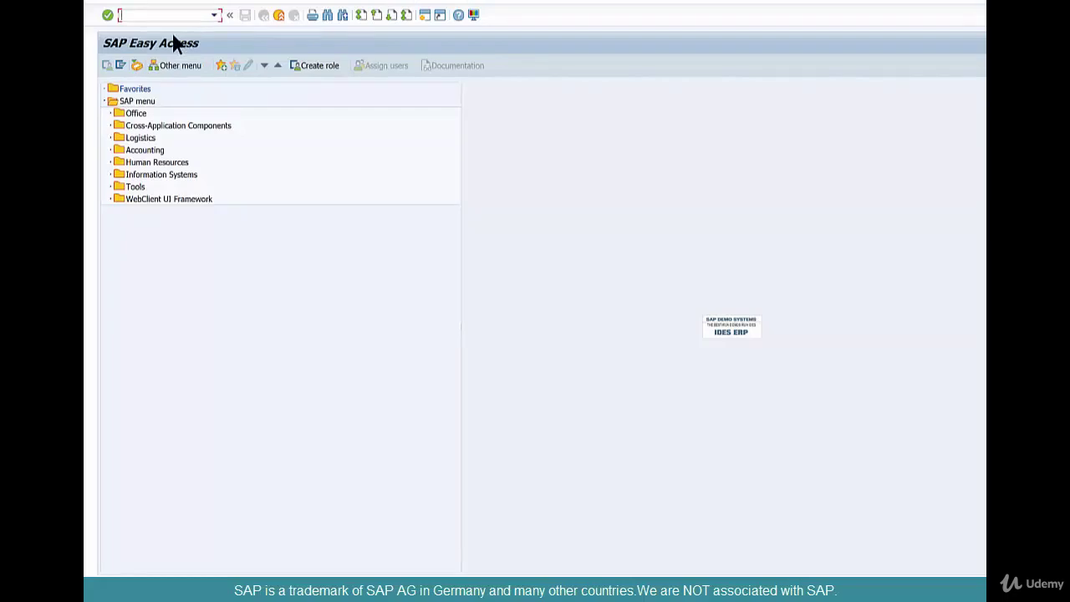
# Run transaction SPRO and open the SAP Reference IMG
pyautogui.write('spro')
pyautogui.press('Return')
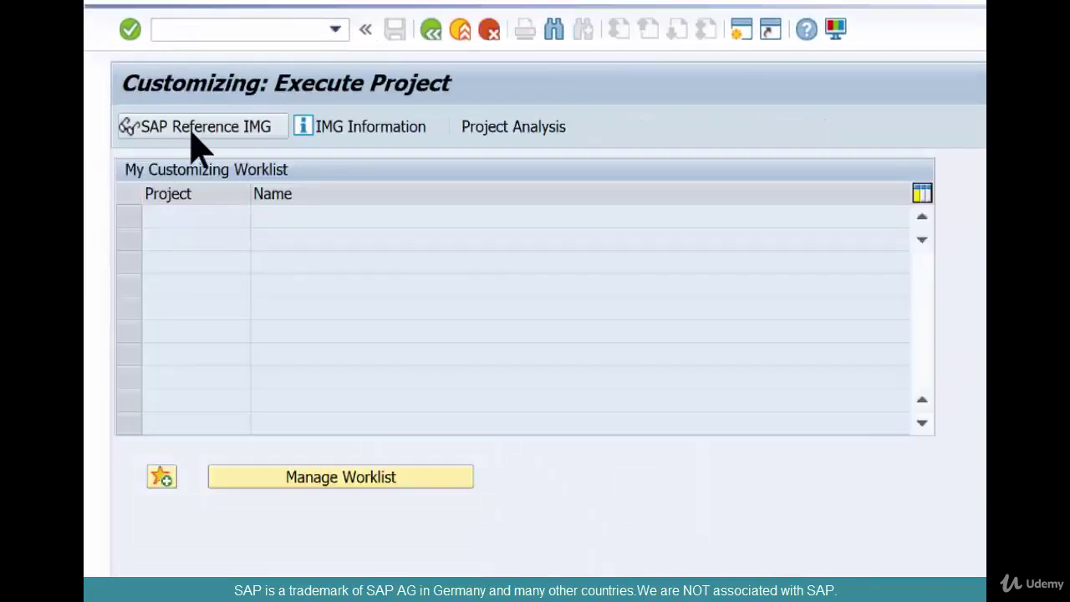
pyautogui.click(194, 129)
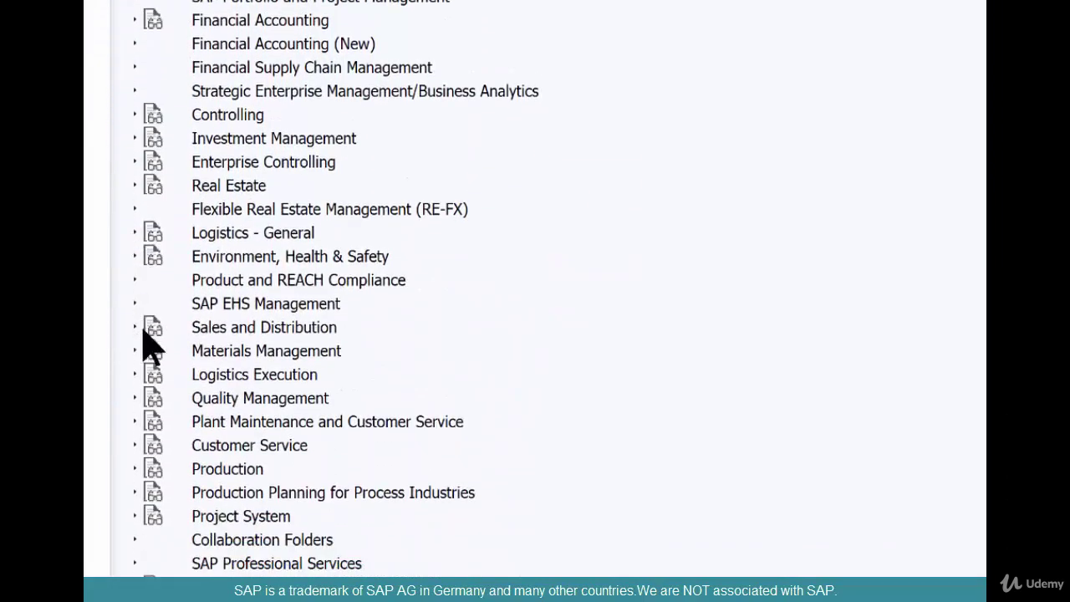
# Run Define Agreement Types under Sales and Distribution > Billing > Rebate Processing > Rebate Agreements
pyautogui.click(142, 330)
pyautogui.click(146, 446)
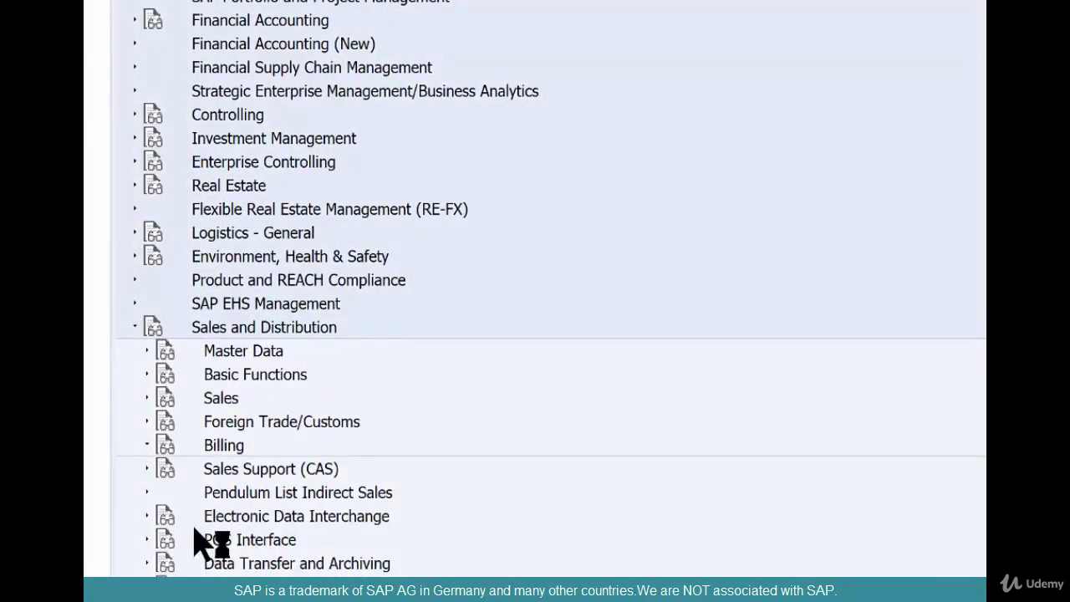
pyautogui.click(158, 539)
pyautogui.scroll(-3, 219, 565)
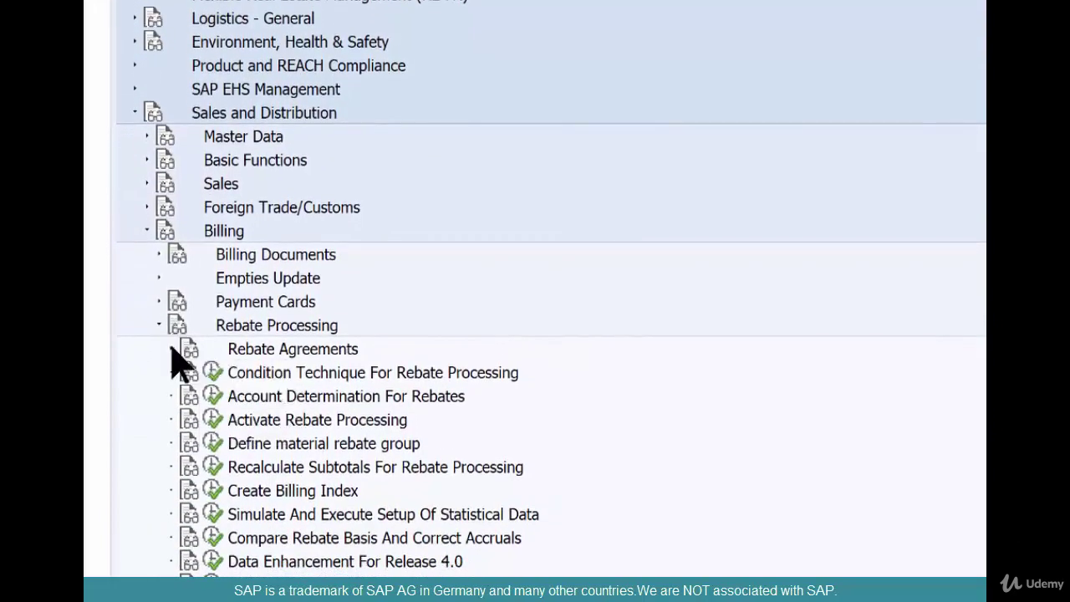
pyautogui.click(172, 348)
pyautogui.click(282, 375)
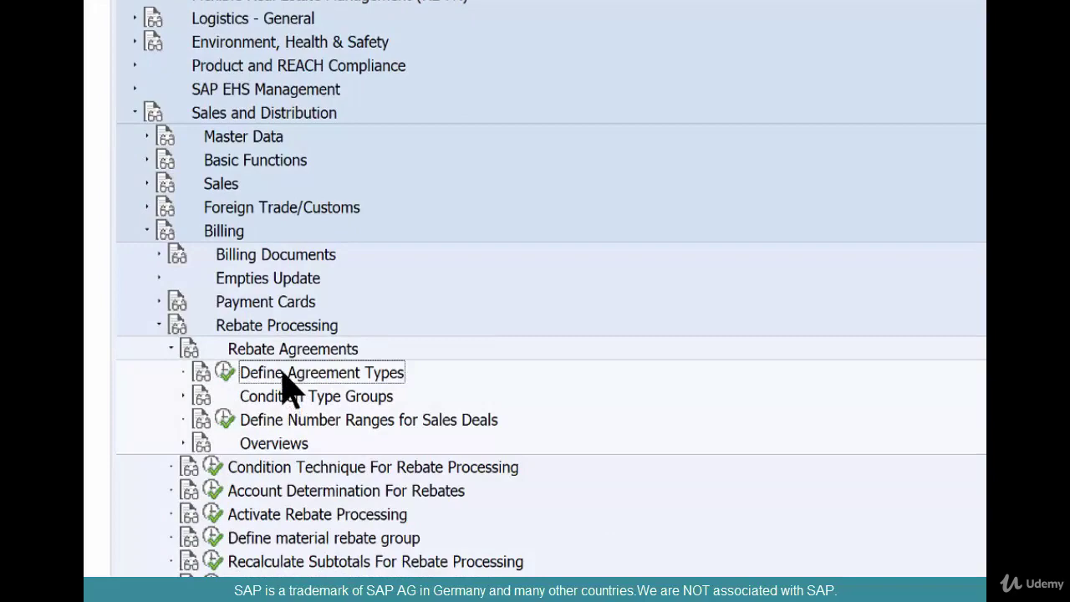
pyautogui.click(224, 373)
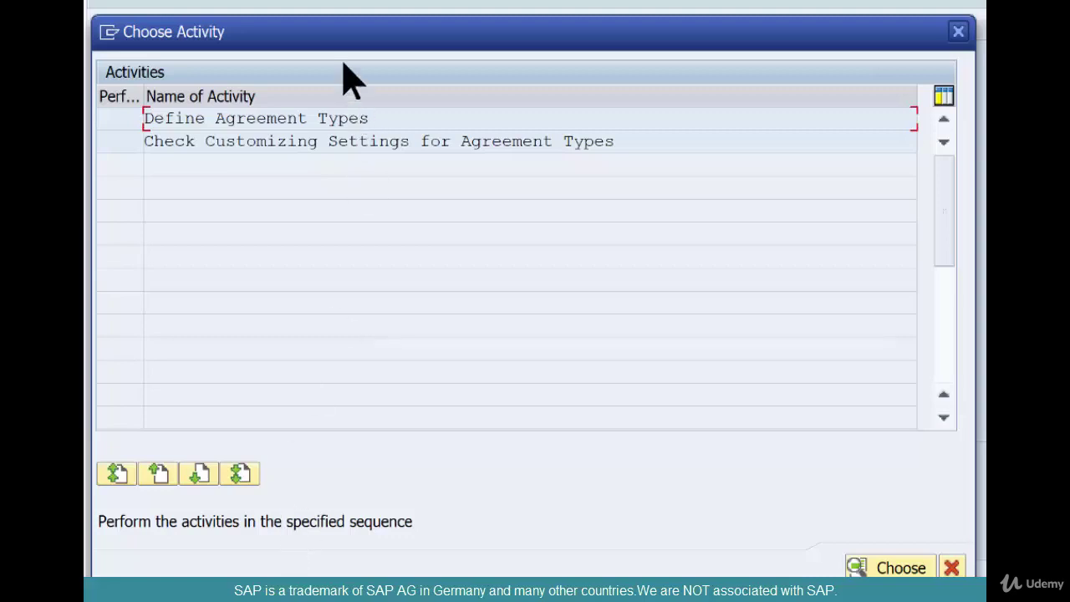
# Copy agreement type 0002 Material Rebate and enter z002 as the new agreement key
pyautogui.doubleClick(364, 119)
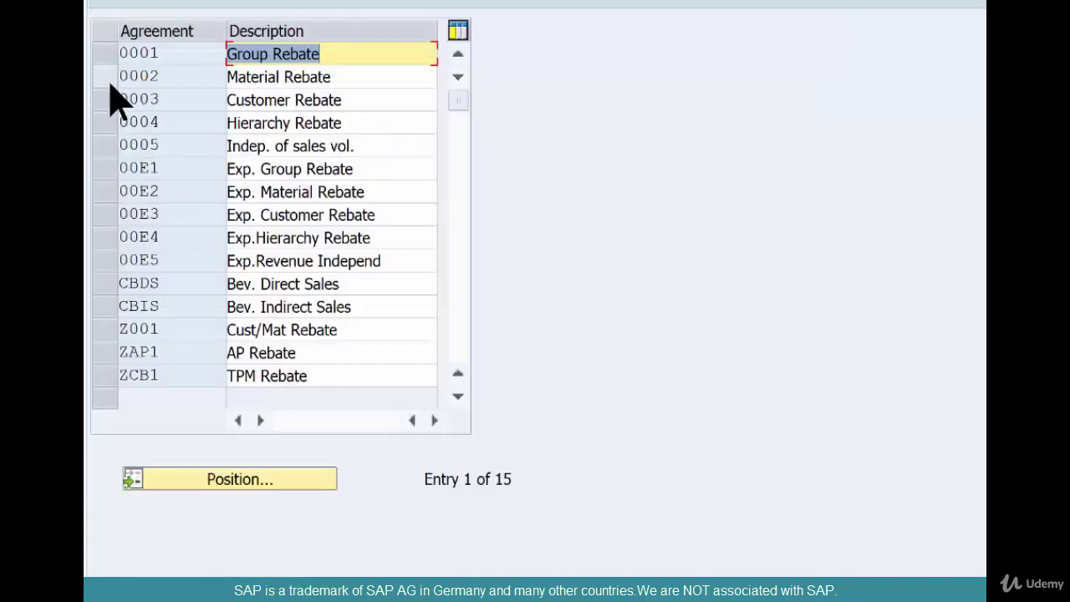
pyautogui.click(109, 79)
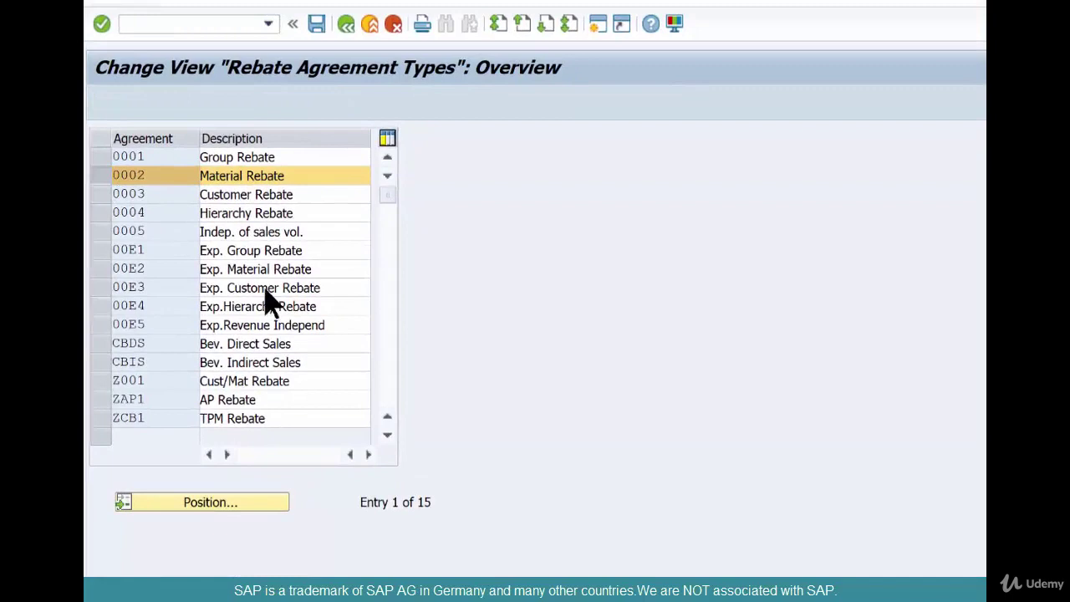
pyautogui.press('F2')
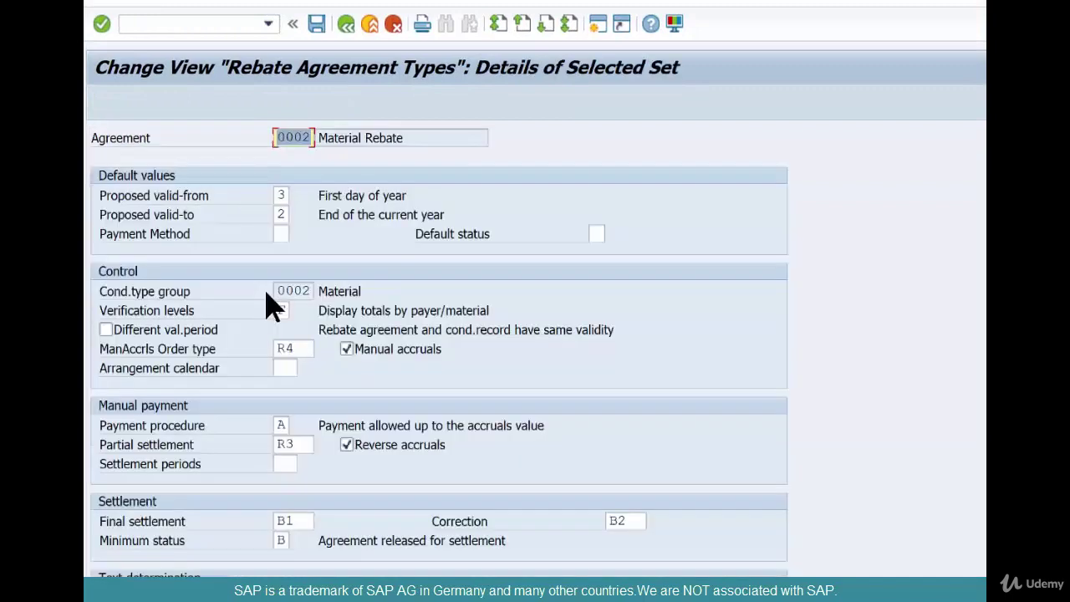
pyautogui.write('z')
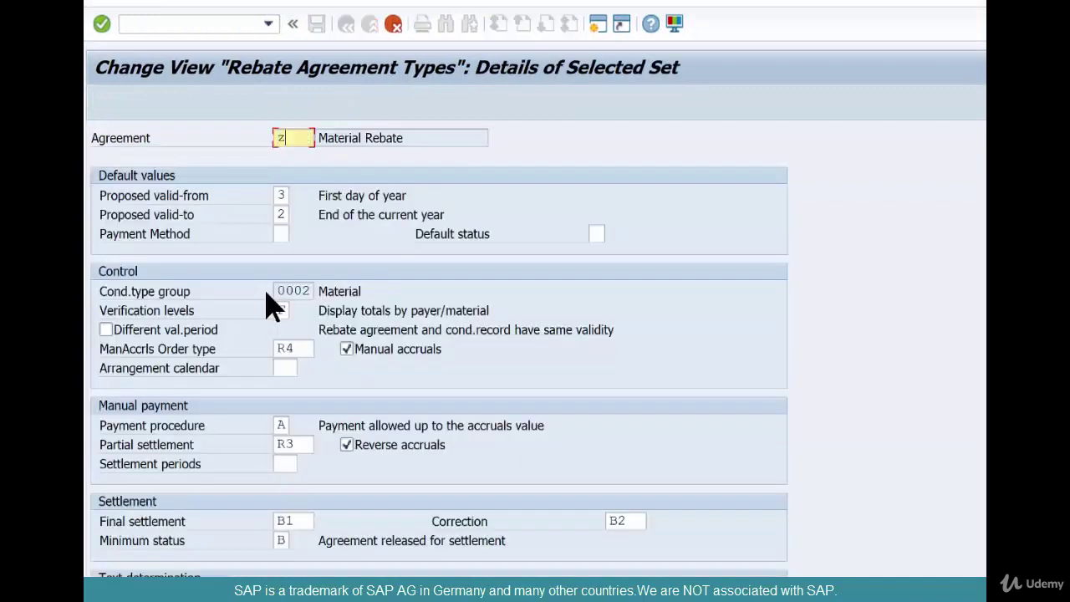
pyautogui.write('002')
# Confirm the copy and rename Z002's description to 'cust material rebate'
pyautogui.press('Return')
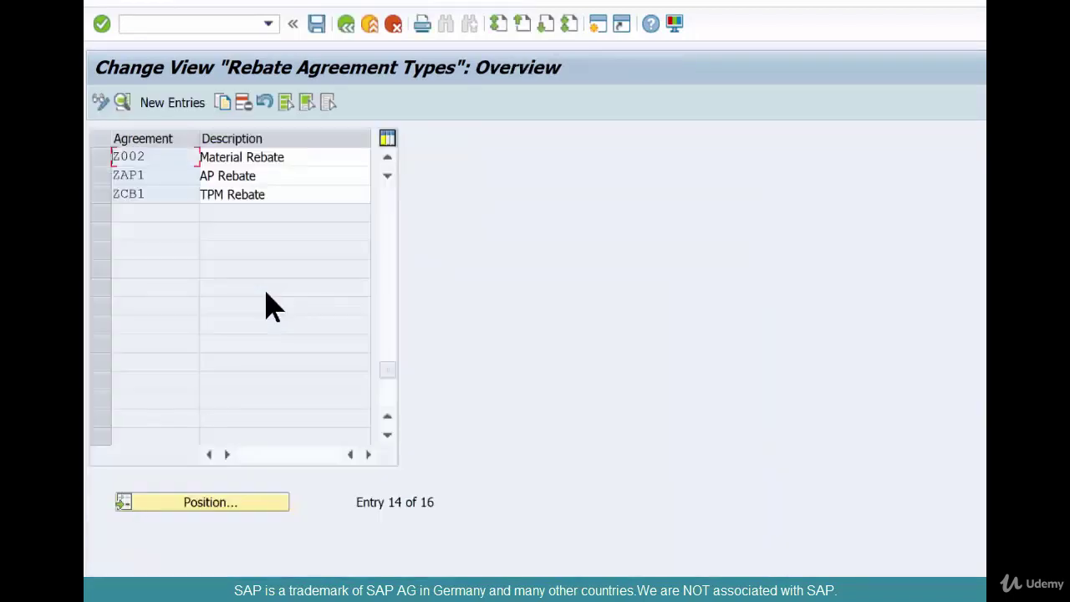
pyautogui.click(226, 157)
pyautogui.moveTo(201, 157); pyautogui.dragTo(284, 158)
pyautogui.write('c')
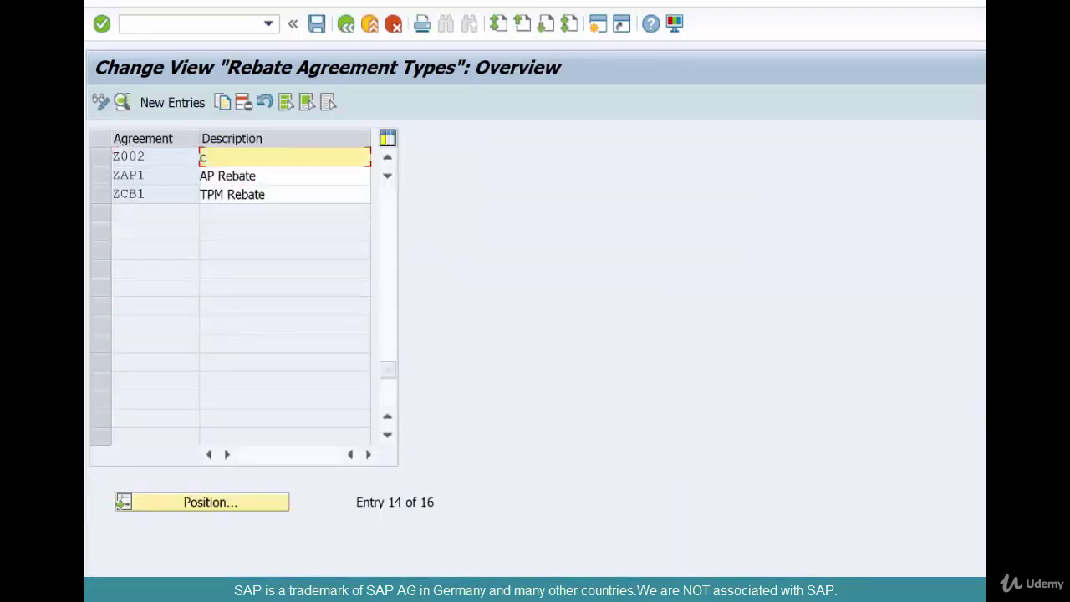
pyautogui.write('ust material rebate')
pyautogui.press('Return')
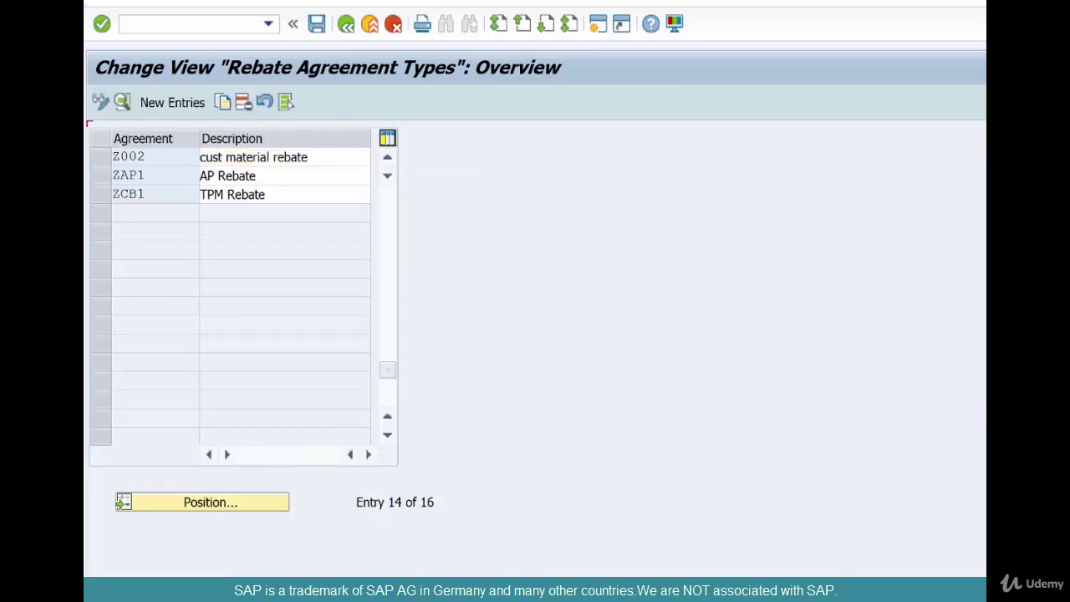
# Review Z002's details: condition type group 0002, accruals R4, settlements R3, B1 and correction B2
pyautogui.doubleClick(117, 158)
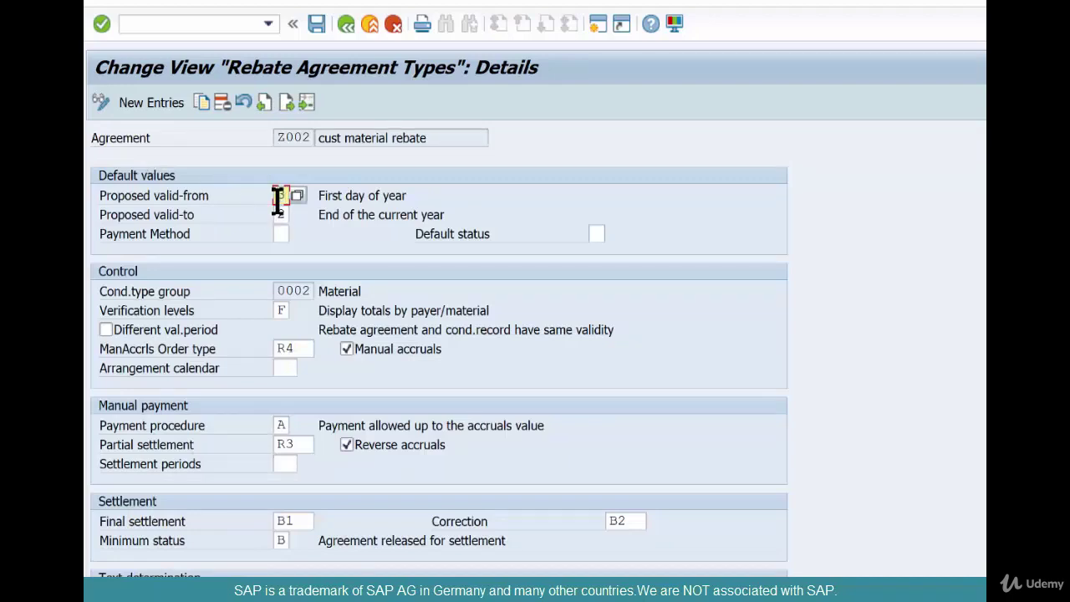
pyautogui.click(289, 291)
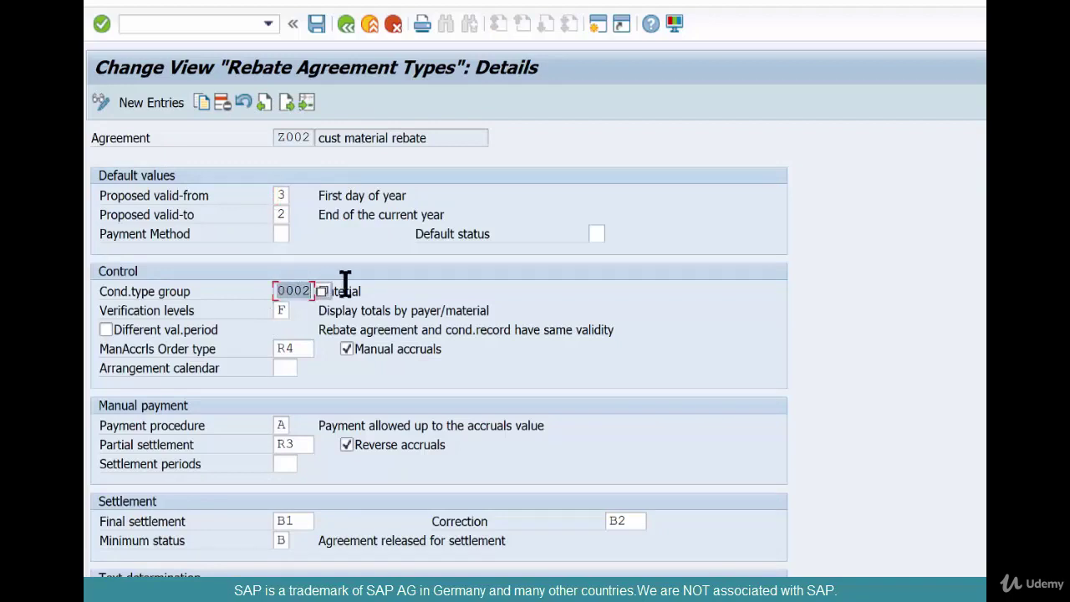
pyautogui.click(287, 350)
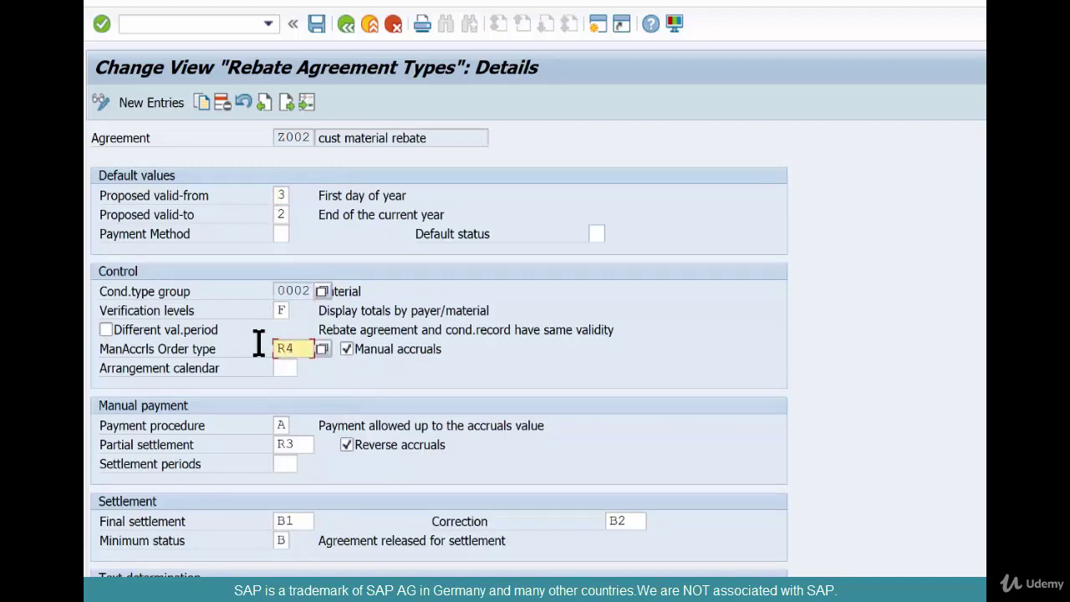
pyautogui.click(286, 444)
pyautogui.click(293, 521)
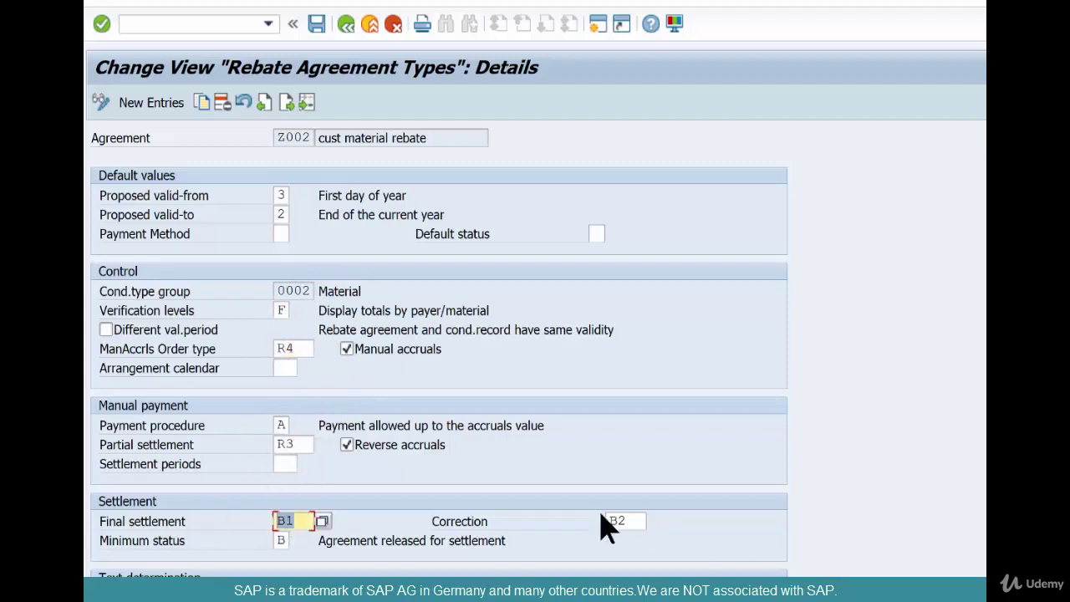
pyautogui.click(625, 519)
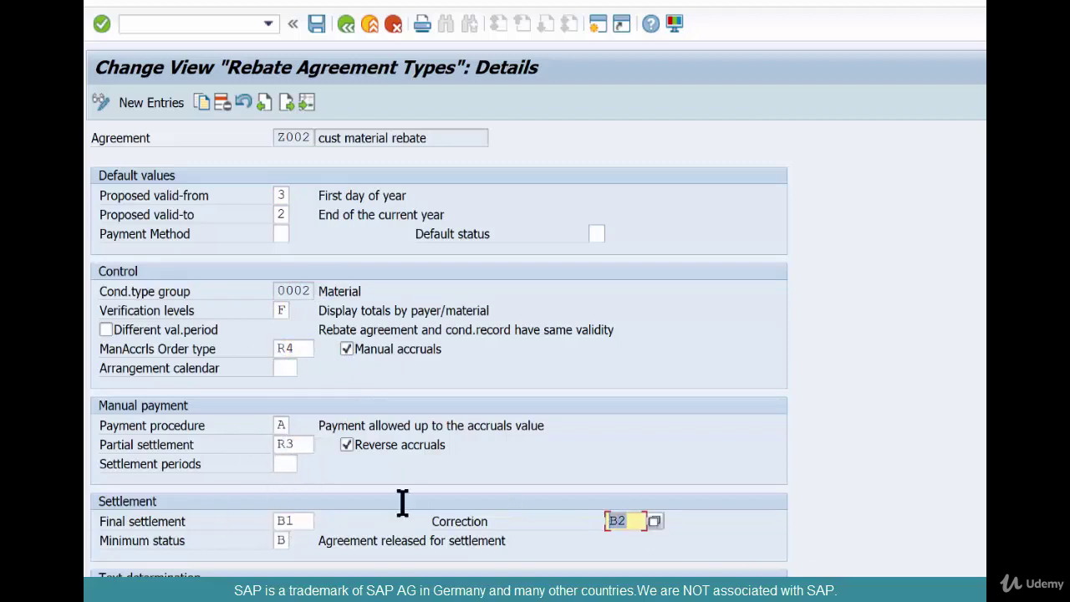